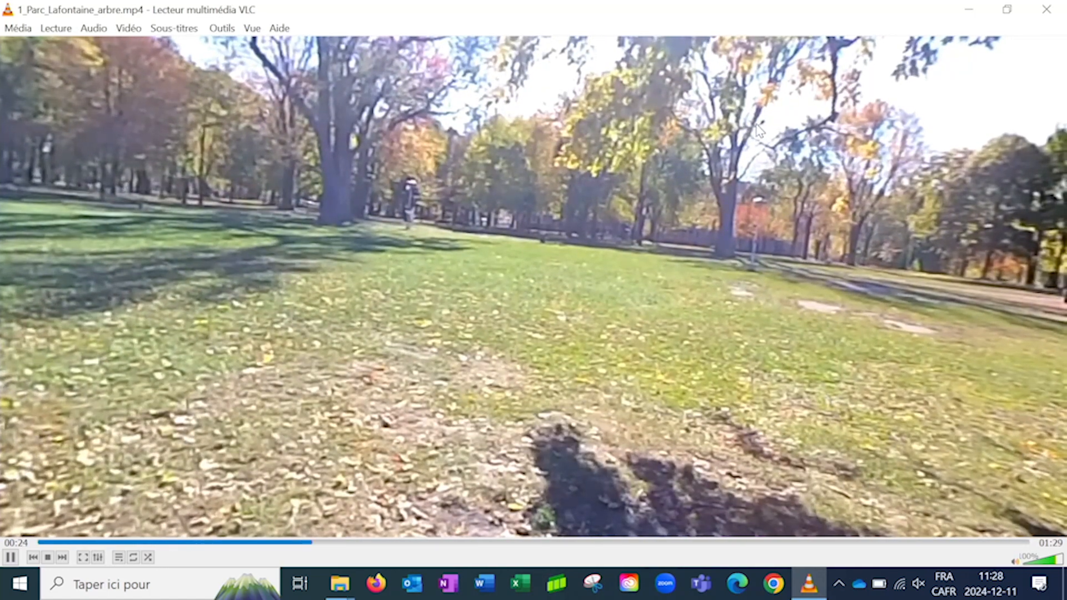
Rotate the 360° view of the playing park video to look around the scene
{"action": "left_click_drag", "start_coordinate": [749, 127], "coordinate": [540, 131]}
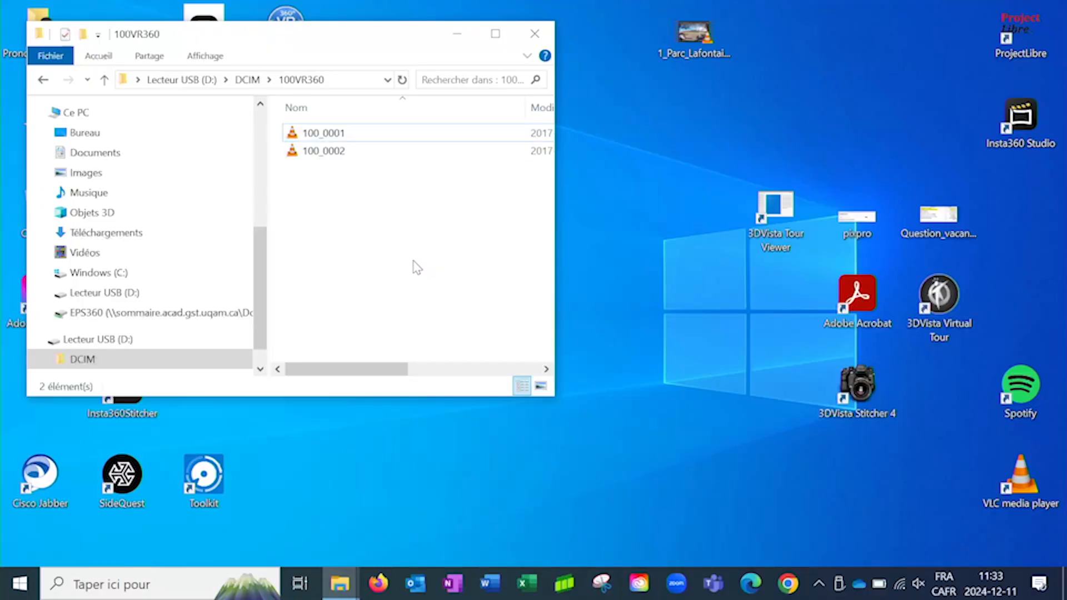
Copy the videos 100_0001 and 100_0002 from the USB drive's 100VR360 folder to the desktop
{"action": "left_click_drag", "start_coordinate": [413, 260], "coordinate": [367, 134]}
{"action": "left_click_drag", "start_coordinate": [367, 134], "coordinate": [657, 176]}
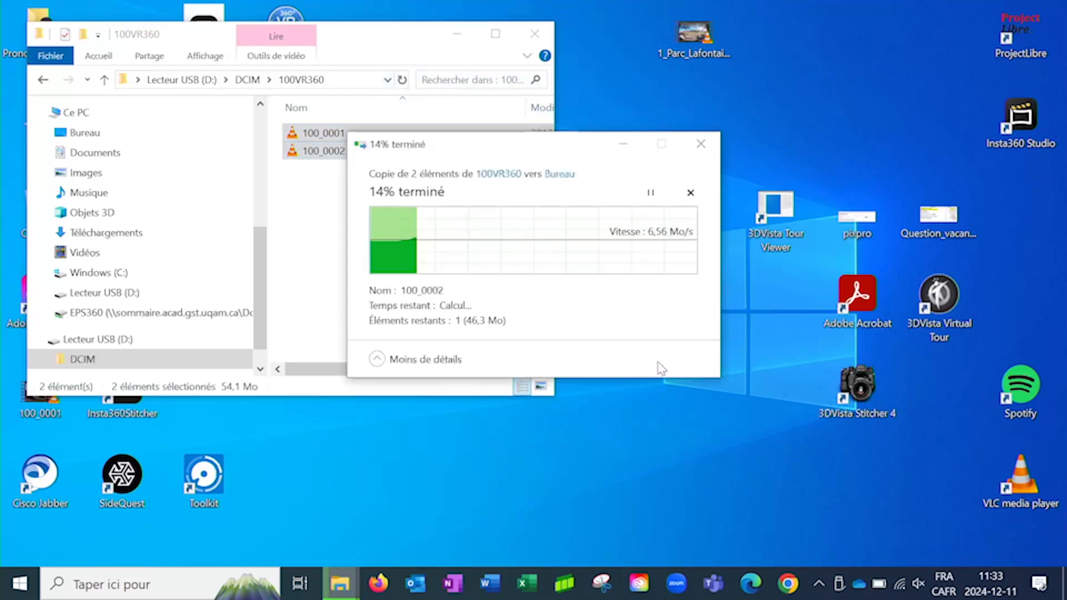
{"action": "left_click", "coordinate": [423, 243]}
Permanently delete 100_0001 and 100_0002 from the USB drive's 100VR360 folder, then show the desktop
{"action": "left_click_drag", "start_coordinate": [398, 232], "coordinate": [350, 130]}
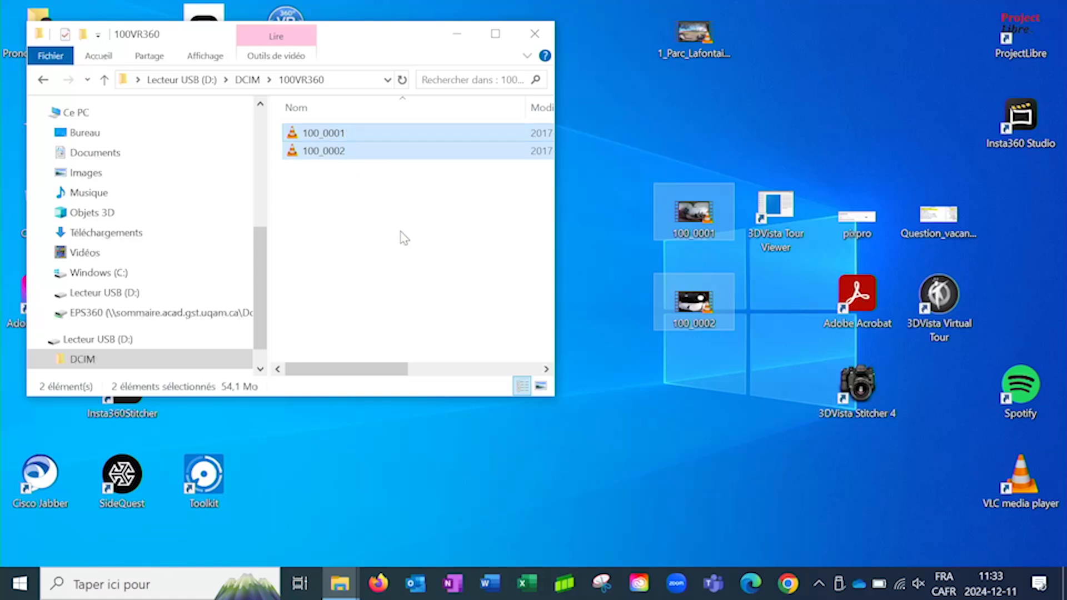
{"action": "key", "text": "Delete"}
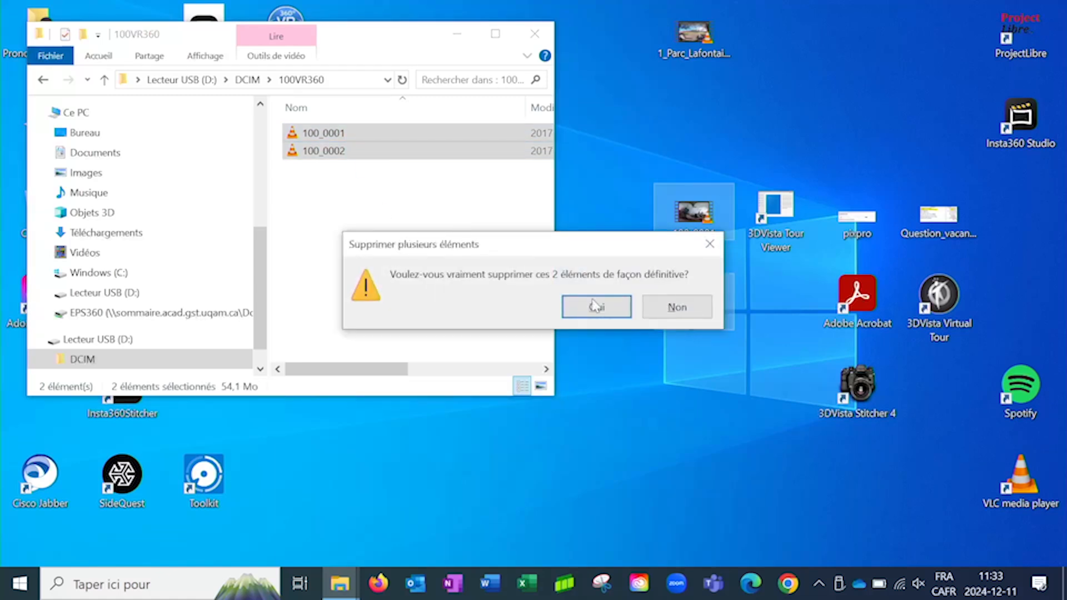
{"action": "left_click", "coordinate": [600, 304]}
{"action": "key", "text": "super+d"}
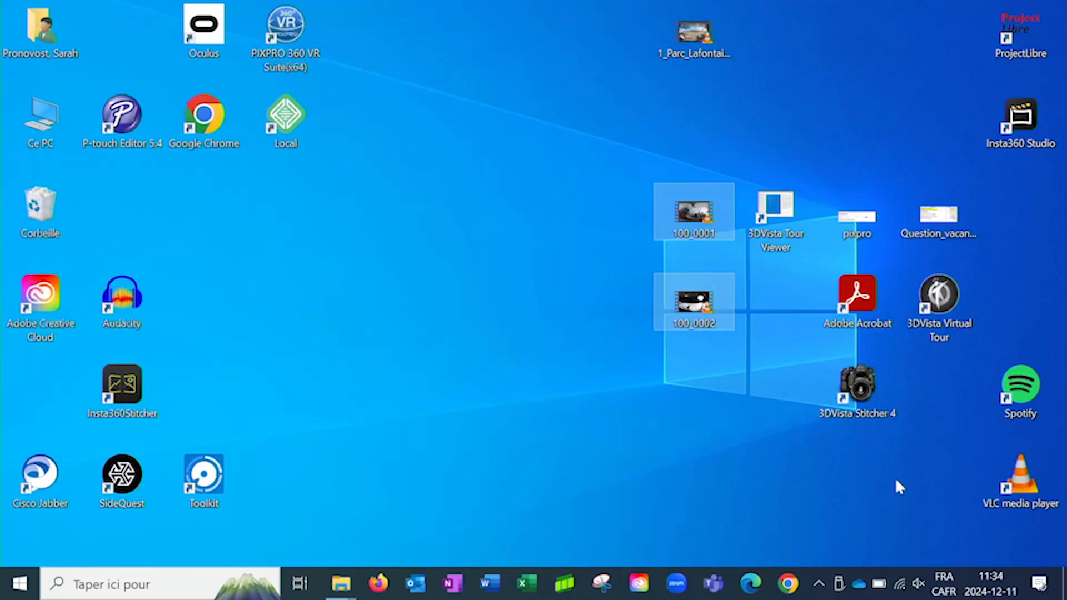
Safely eject the USB drive from the computer
{"action": "left_click", "coordinate": [838, 582]}
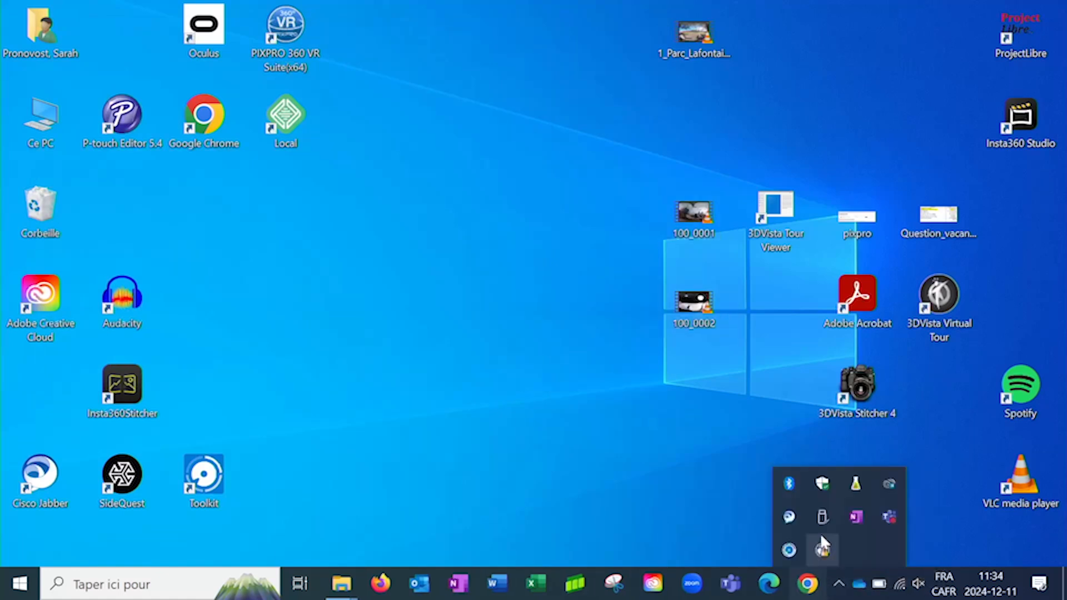
{"action": "left_click", "coordinate": [898, 533]}
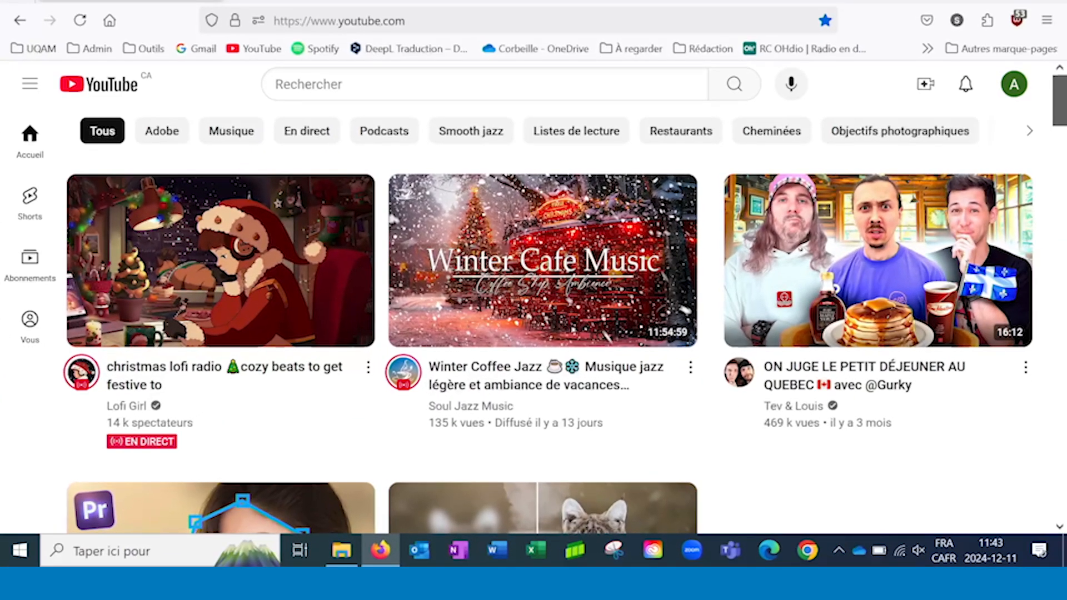
Start a YouTube video upload with the file 100_0001 from the desktop folder
{"action": "left_click", "coordinate": [925, 89]}
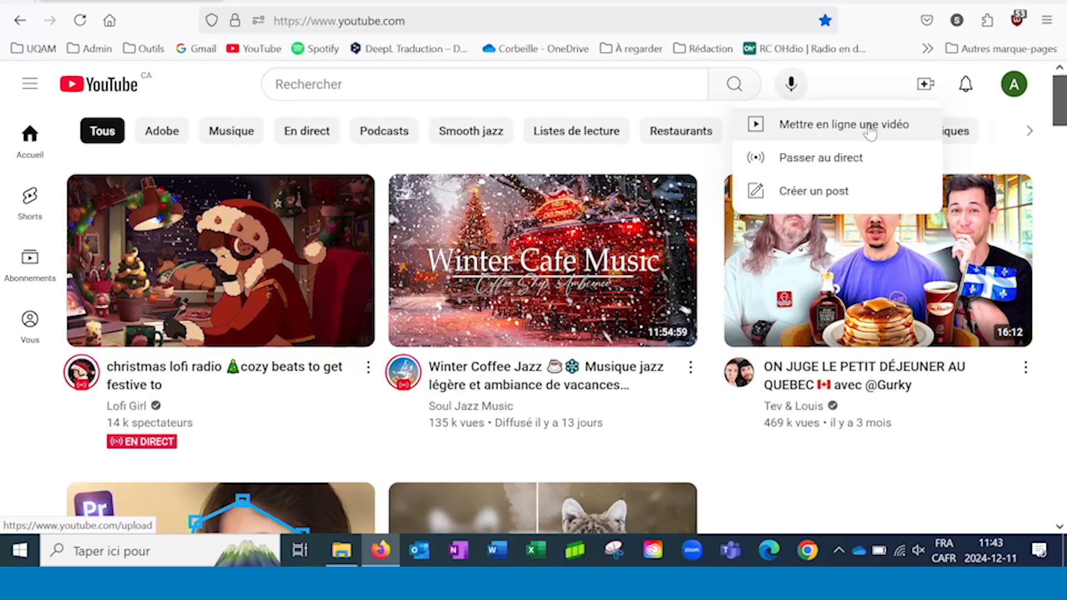
{"action": "left_click", "coordinate": [870, 132]}
{"action": "left_click", "coordinate": [342, 550]}
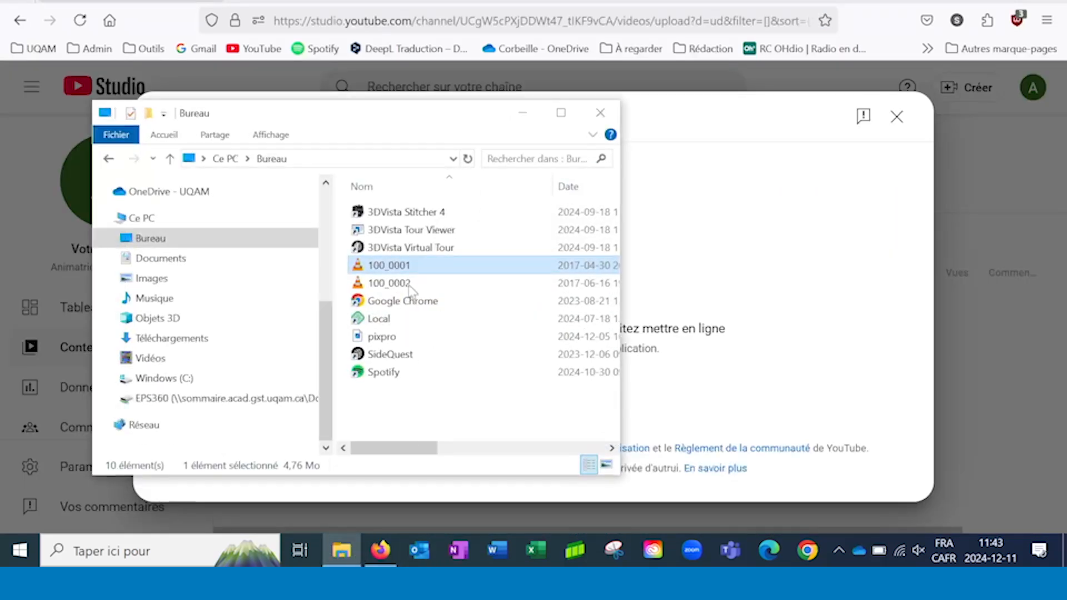
{"action": "left_click_drag", "start_coordinate": [409, 266], "coordinate": [739, 294]}
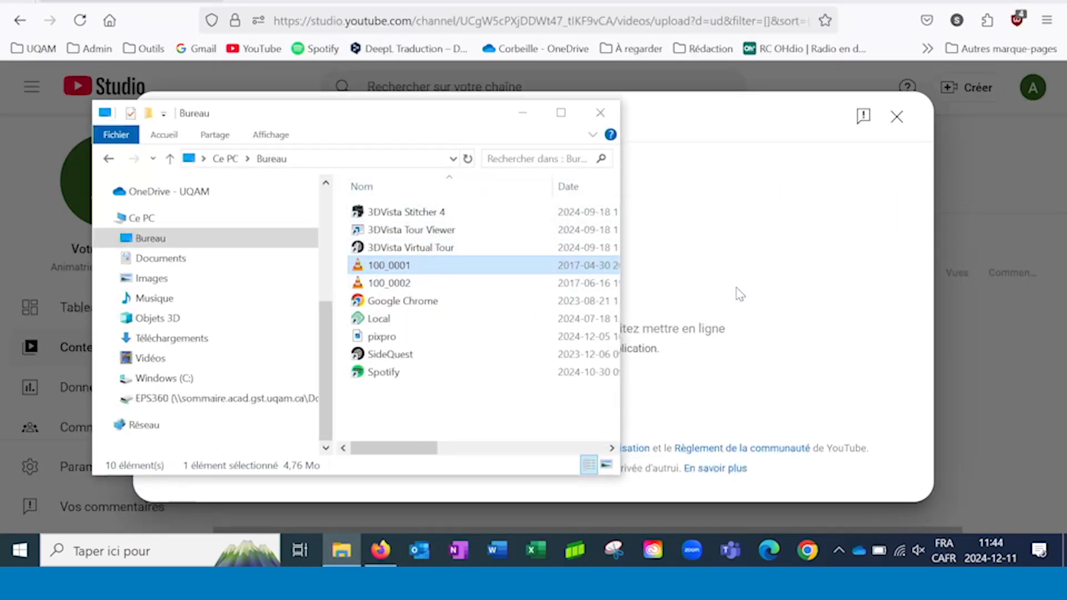
Title the uploaded video "Test" and complete its details with the audience left as not made for kids
{"action": "type", "text": "Test"}
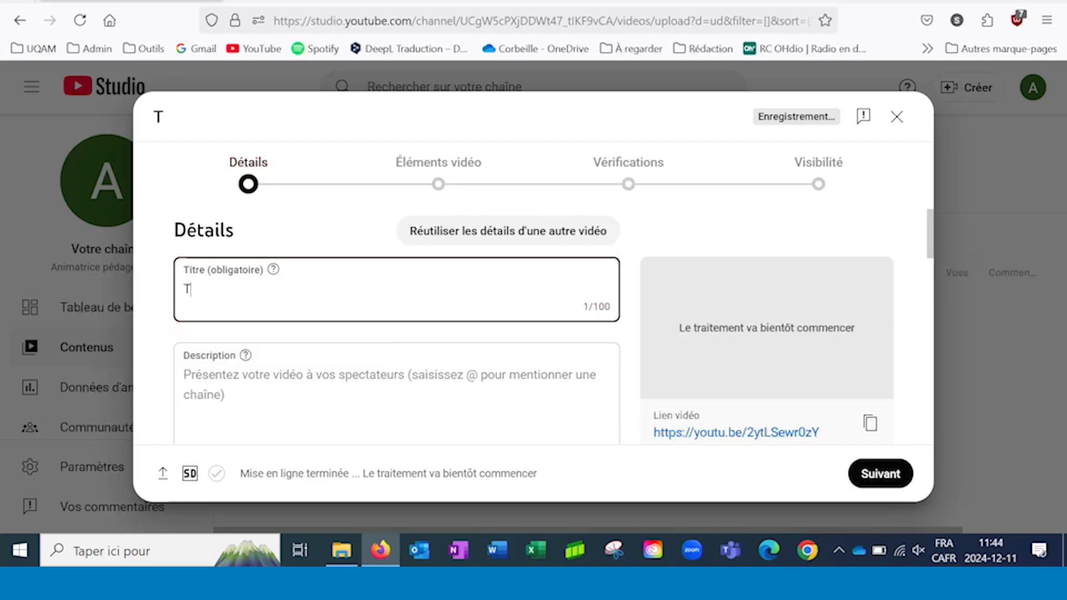
{"action": "scroll", "coordinate": [929, 243], "scroll_direction": "down", "scroll_amount": 3}
{"action": "left_click_drag", "start_coordinate": [931, 251], "coordinate": [934, 298]}
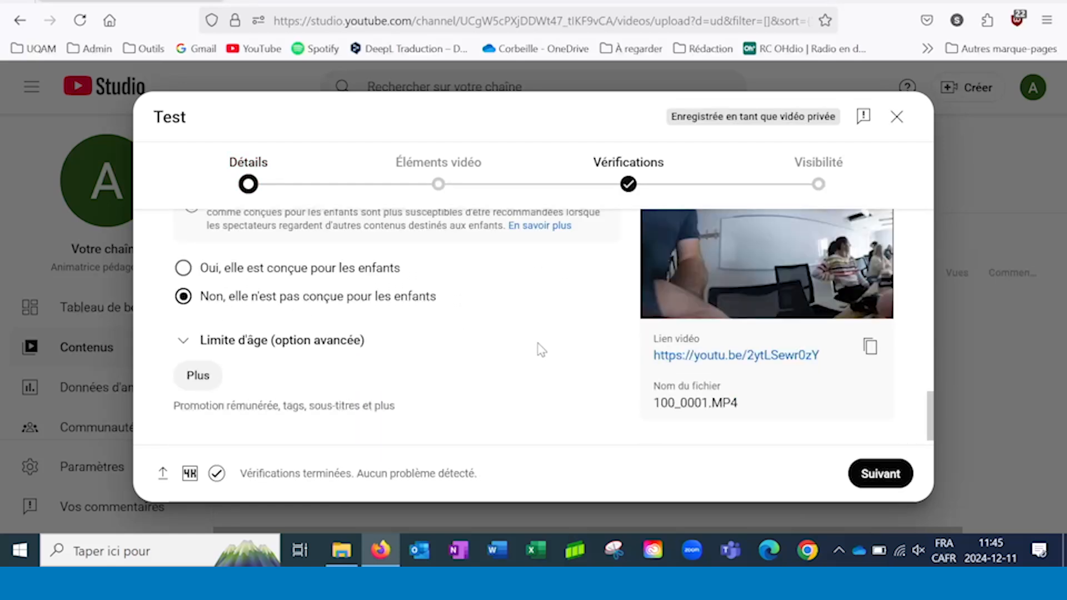
{"action": "scroll", "coordinate": [541, 350], "scroll_direction": "down", "scroll_amount": 2}
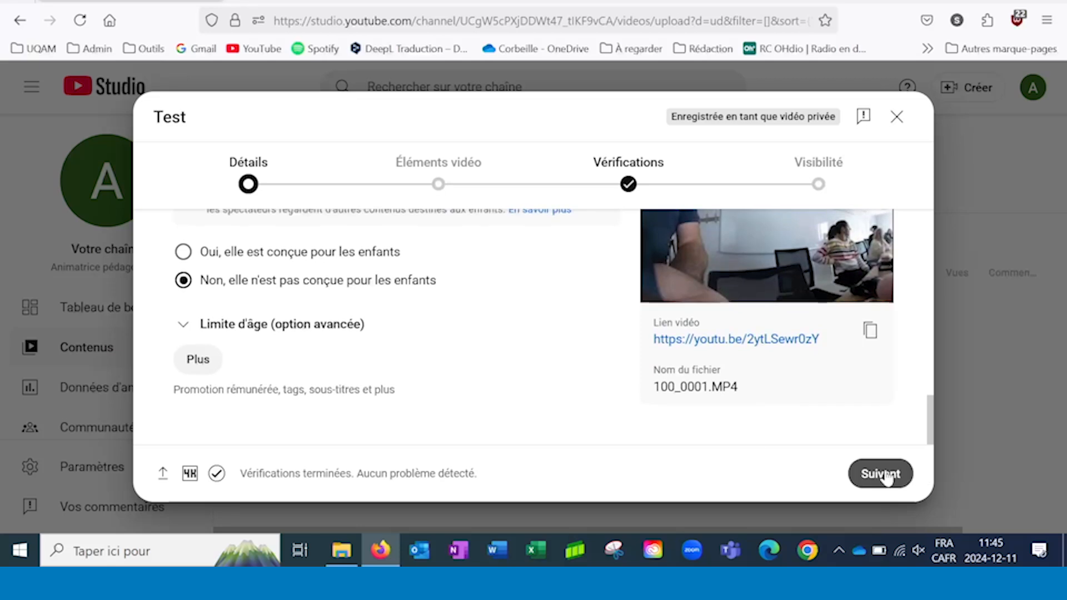
{"action": "left_click", "coordinate": [887, 478]}
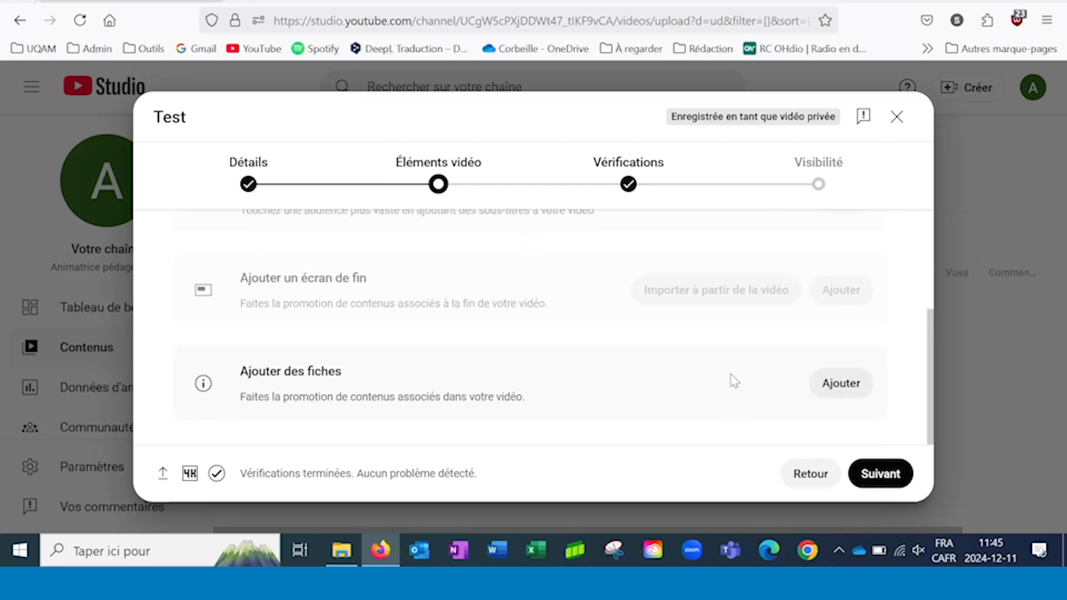
Pass the video elements and checks without additions, then save the video with visibility set to "Non répertoriée"
{"action": "left_click", "coordinate": [885, 476]}
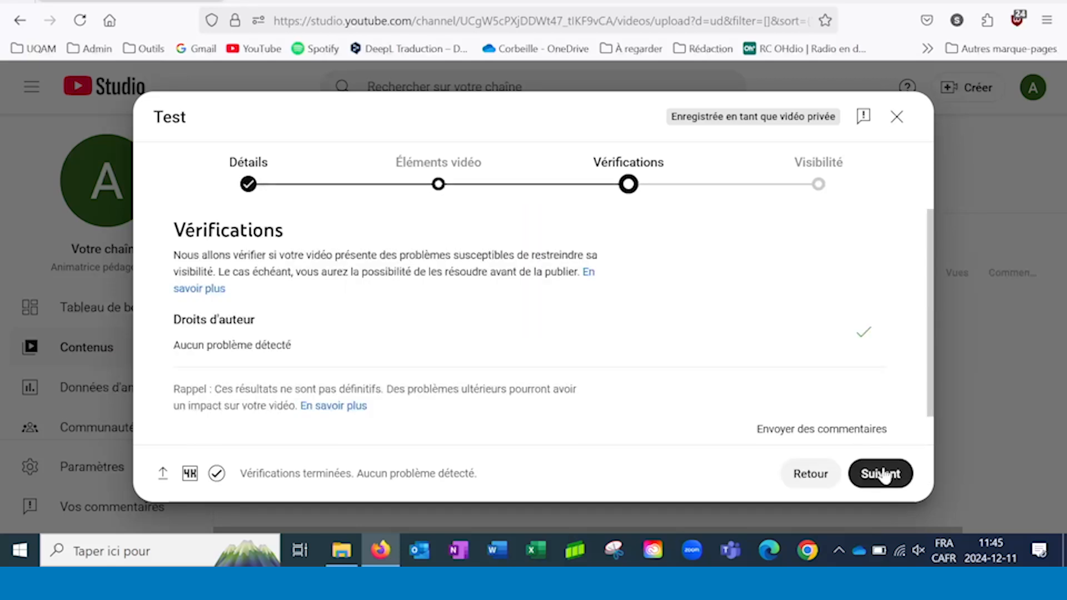
{"action": "left_click", "coordinate": [884, 476]}
{"action": "scroll", "coordinate": [411, 339], "scroll_direction": "down", "scroll_amount": 1}
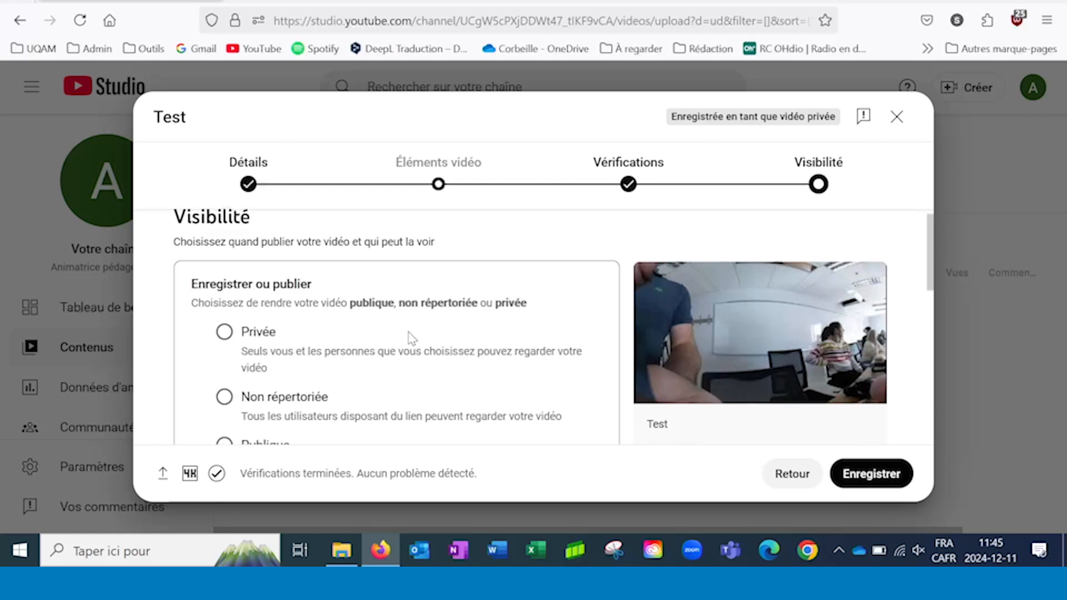
{"action": "scroll", "coordinate": [410, 335], "scroll_direction": "down", "scroll_amount": 3}
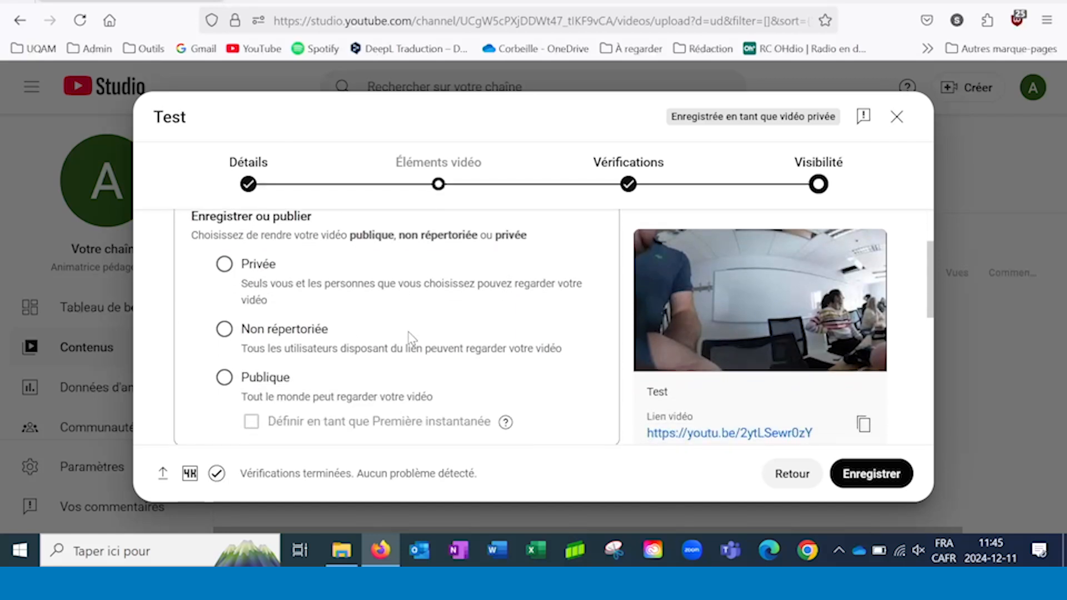
{"action": "left_click", "coordinate": [224, 323]}
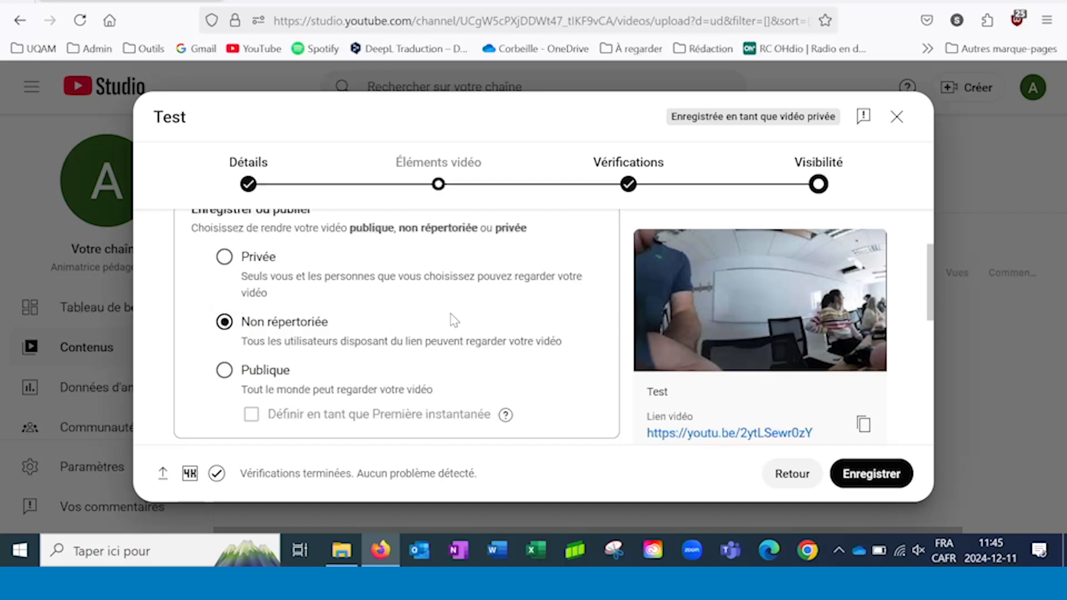
{"action": "scroll", "coordinate": [584, 331], "scroll_direction": "down", "scroll_amount": 4}
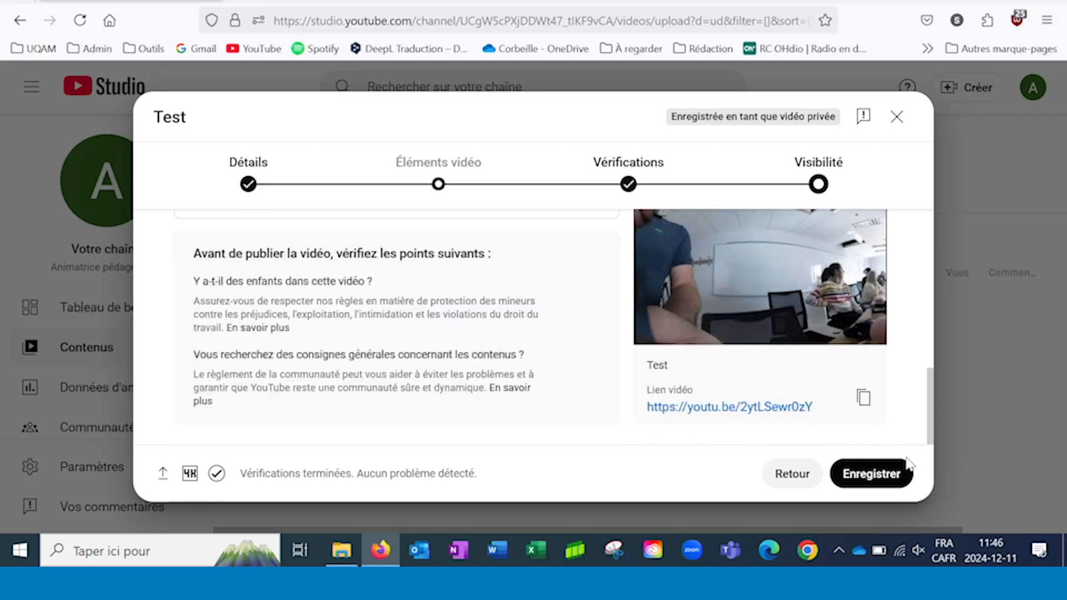
{"action": "left_click", "coordinate": [882, 475]}
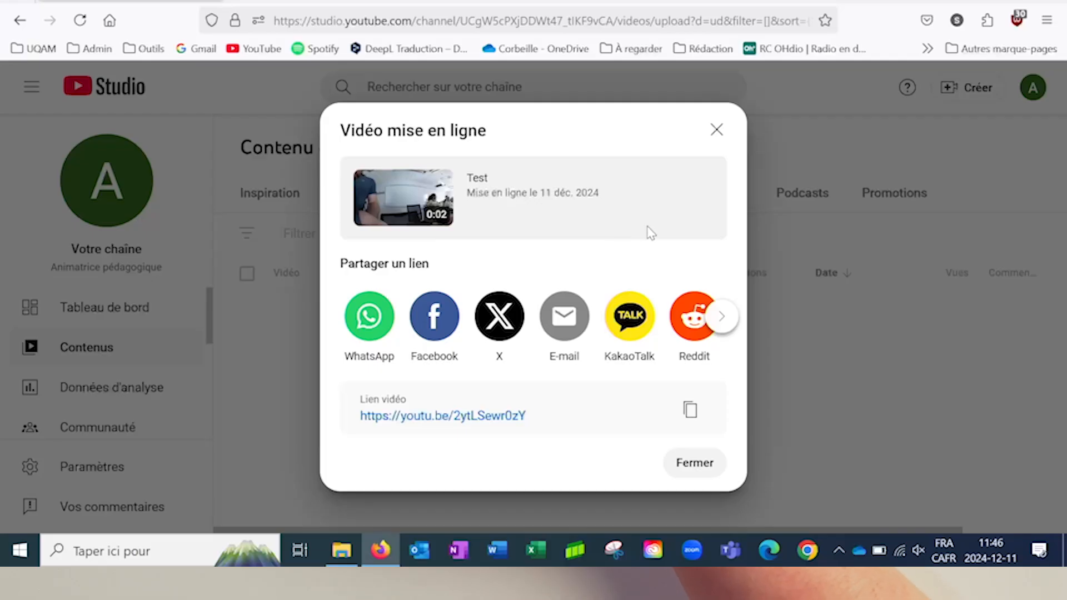
{"action": "left_click", "coordinate": [695, 465]}
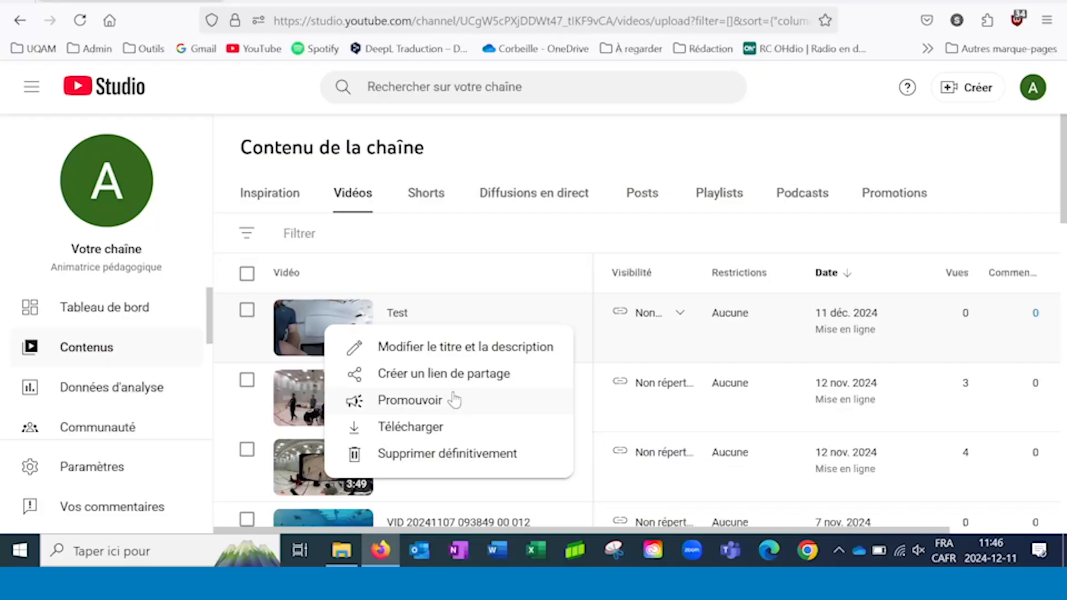
Create a share link for the Test video in the channel's content list
{"action": "left_click", "coordinate": [477, 380]}
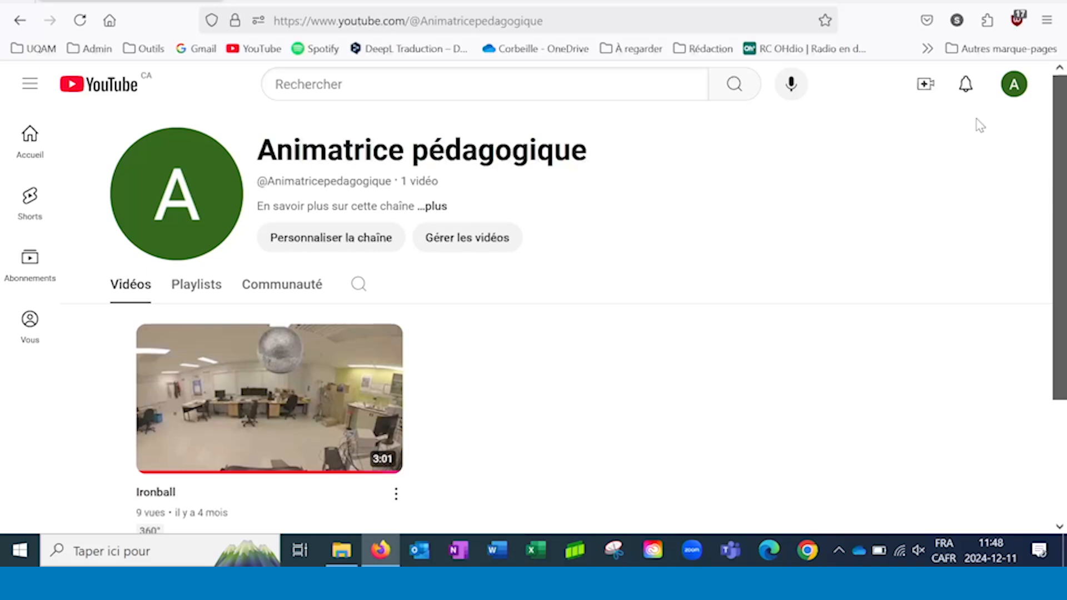
Open the channel's content list in YouTube Studio
{"action": "left_click", "coordinate": [1012, 83]}
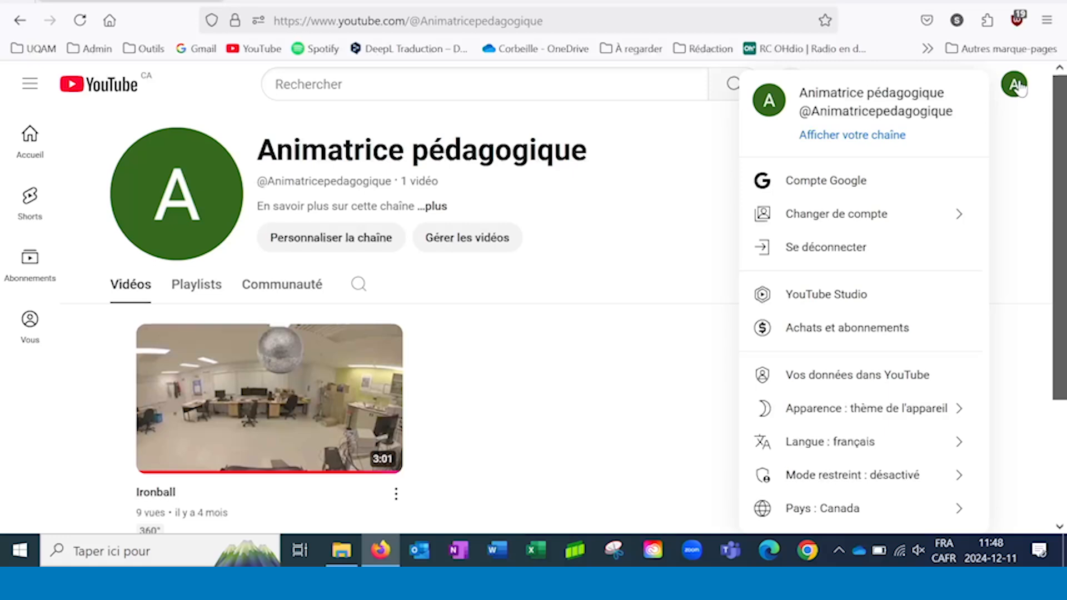
{"action": "left_click", "coordinate": [818, 295]}
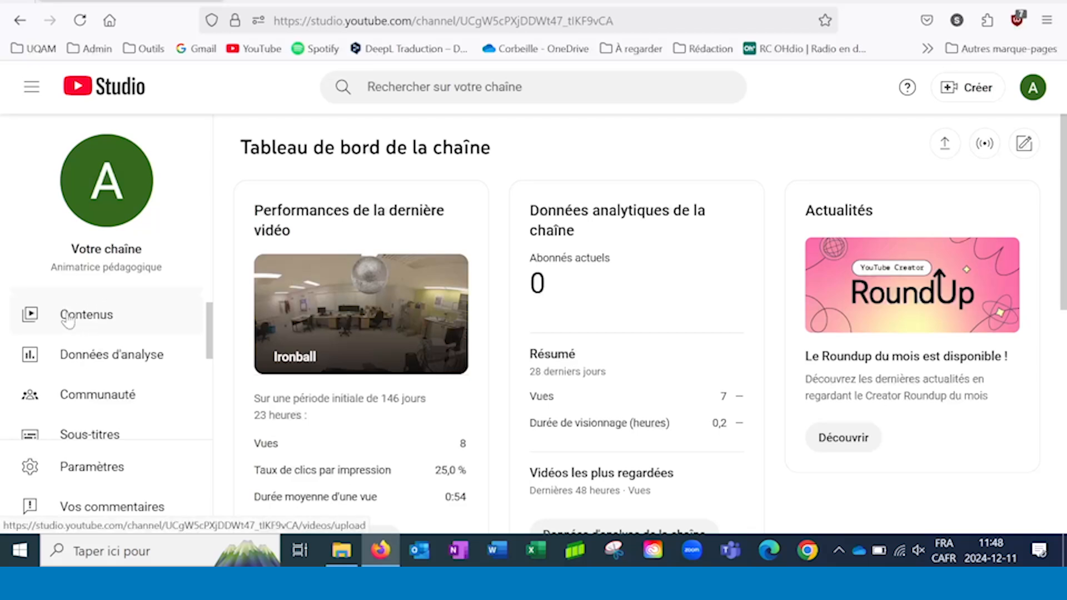
{"action": "left_click", "coordinate": [82, 319]}
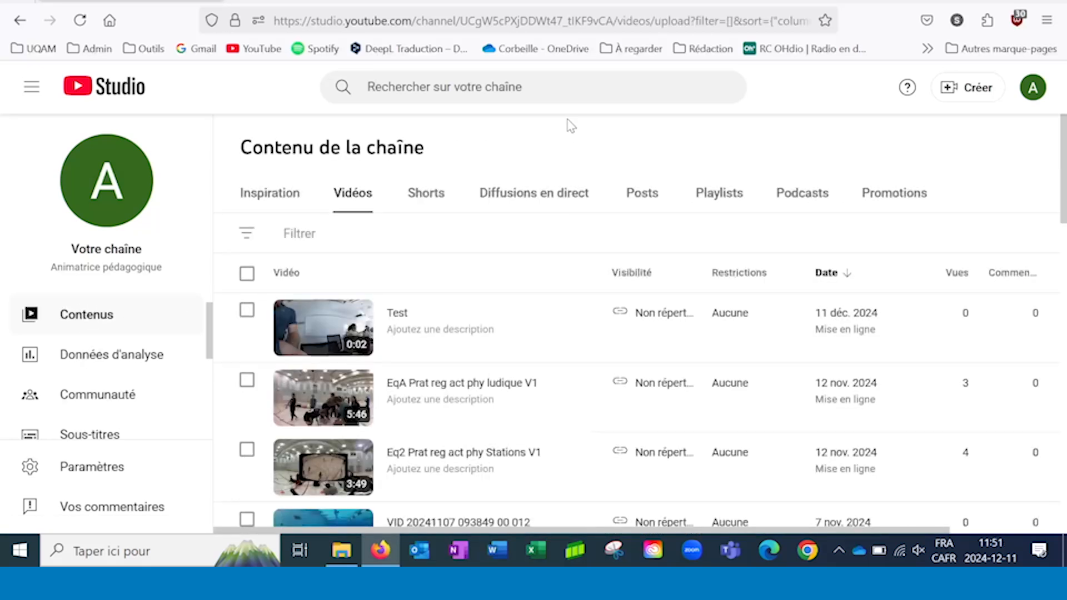
Open the video "EqA Prat reg act phy ludique V1" in the YouTube Studio video editor
{"action": "mouse_move", "coordinate": [437, 374]}
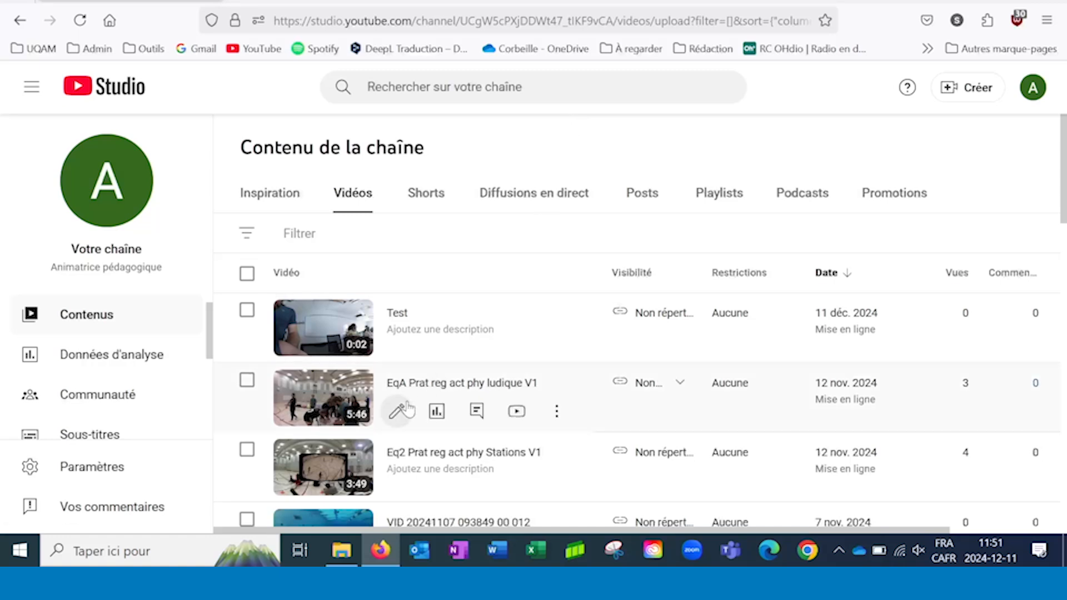
{"action": "left_click", "coordinate": [404, 385]}
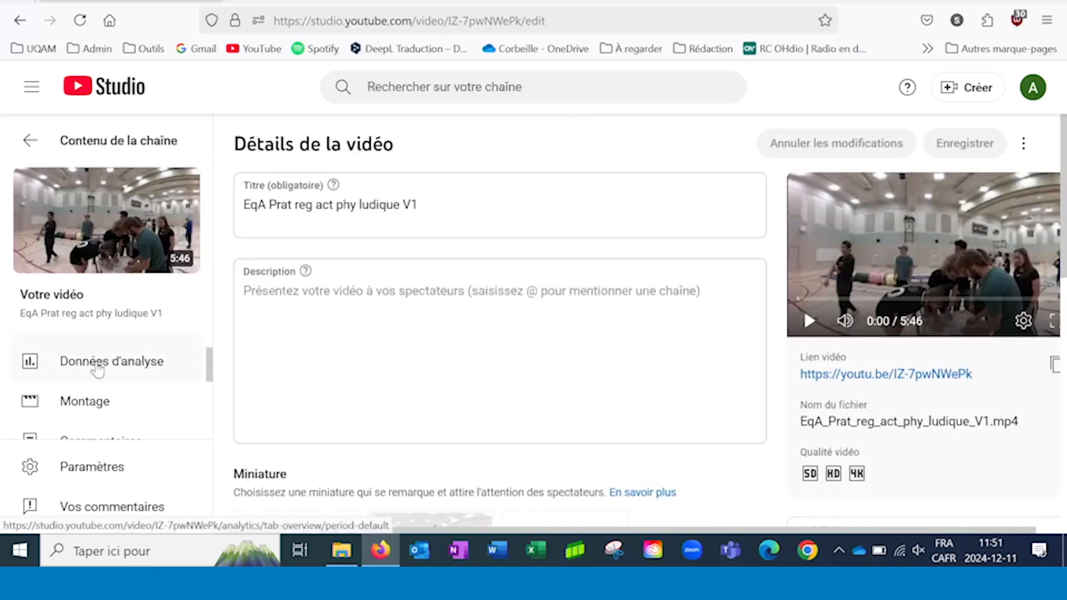
{"action": "left_click", "coordinate": [95, 401]}
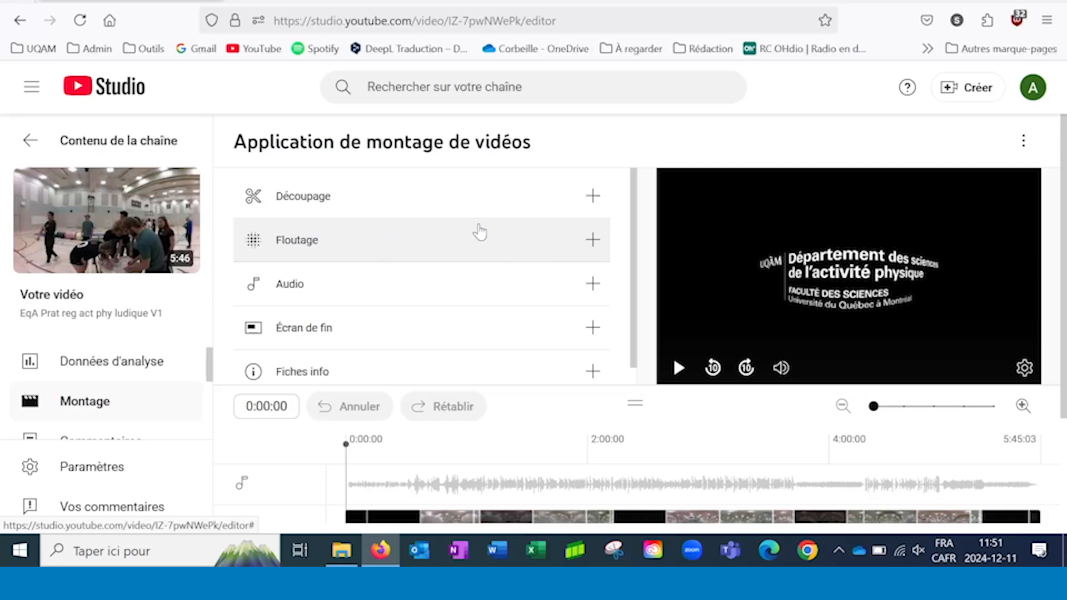
Try to trim the video to the section from about 1:33:09 to about 2:34:08
{"action": "left_click", "coordinate": [507, 203]}
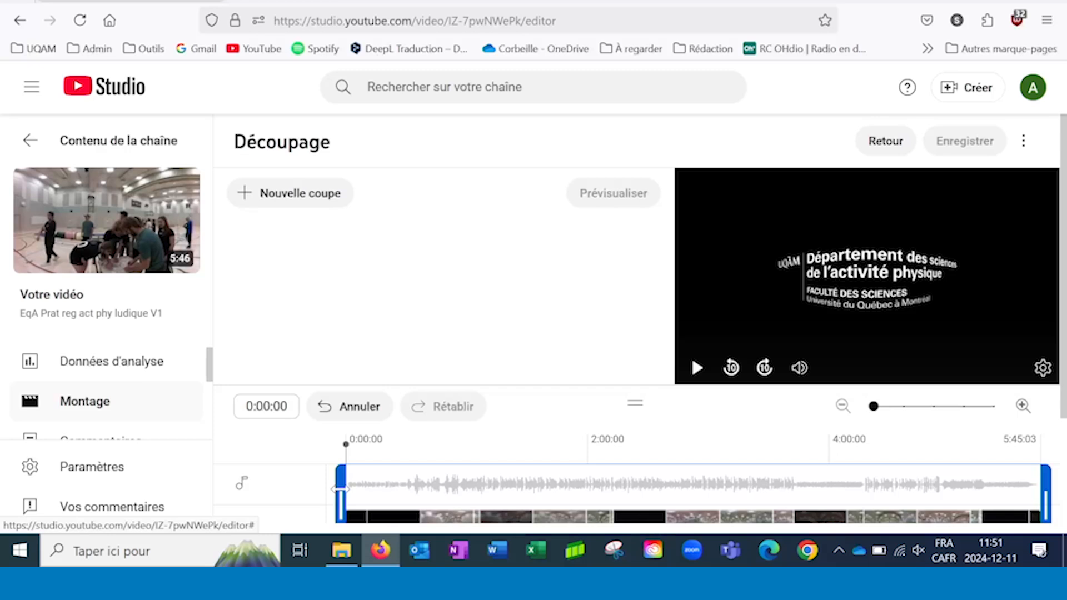
{"action": "left_click_drag", "start_coordinate": [340, 488], "coordinate": [530, 489]}
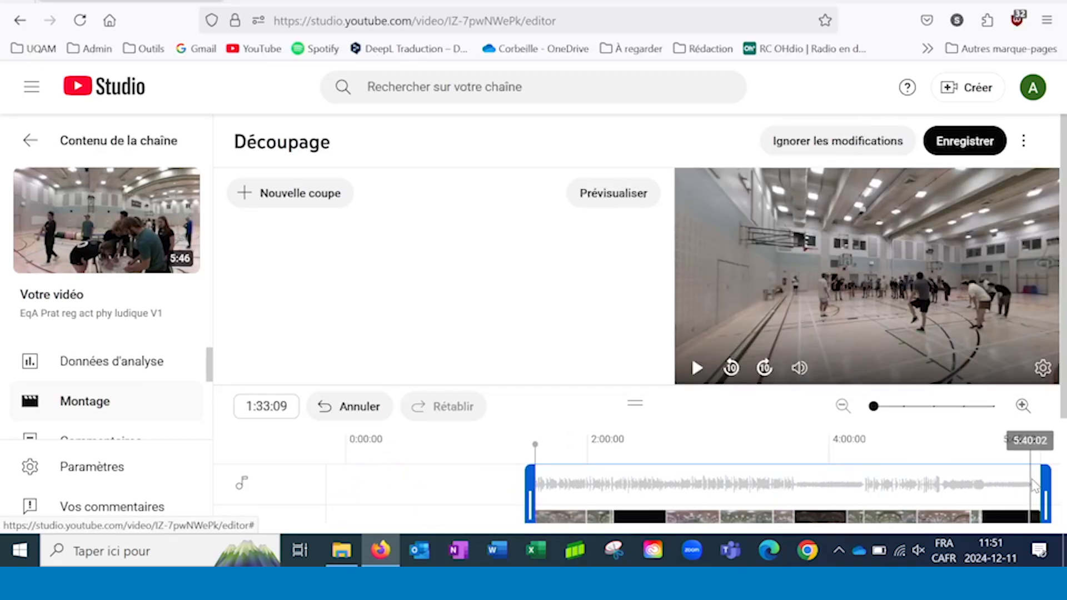
{"action": "left_click_drag", "start_coordinate": [1046, 479], "coordinate": [663, 481]}
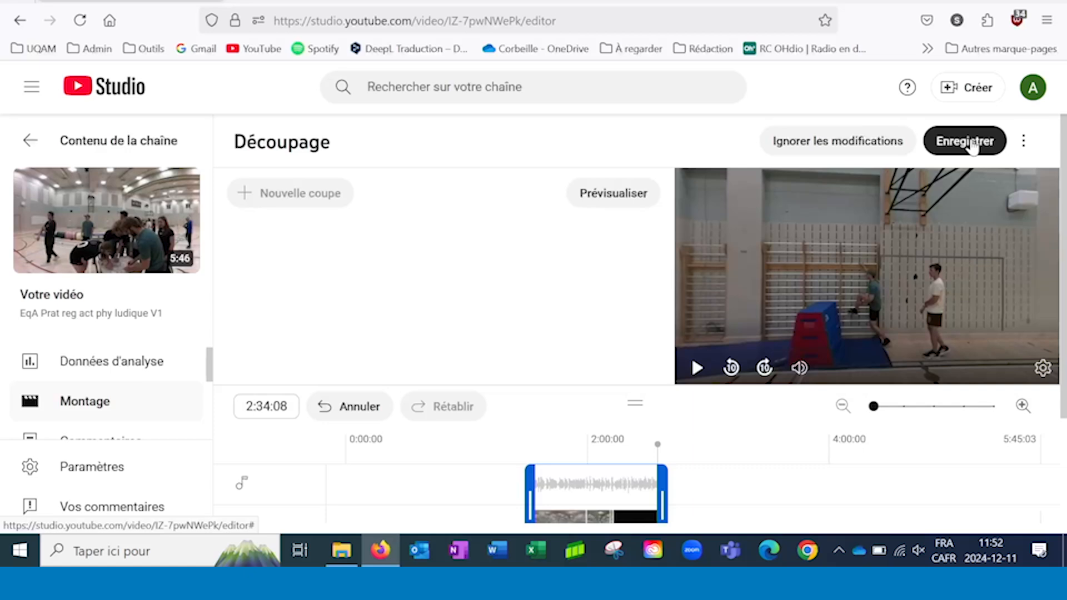
{"action": "left_click", "coordinate": [967, 142]}
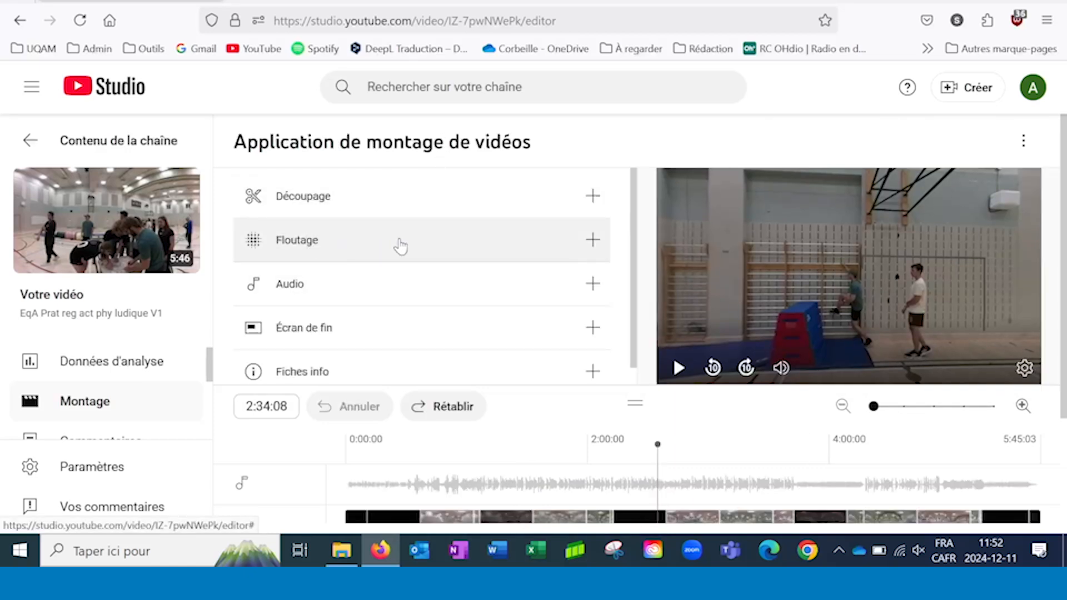
{"action": "left_click", "coordinate": [402, 245]}
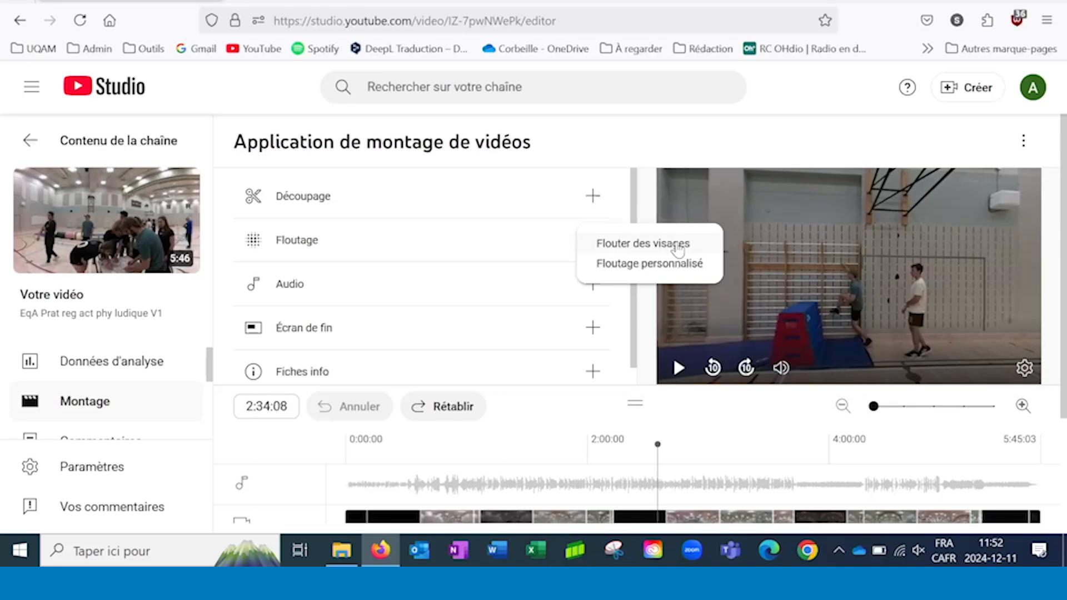
{"action": "left_click", "coordinate": [678, 246]}
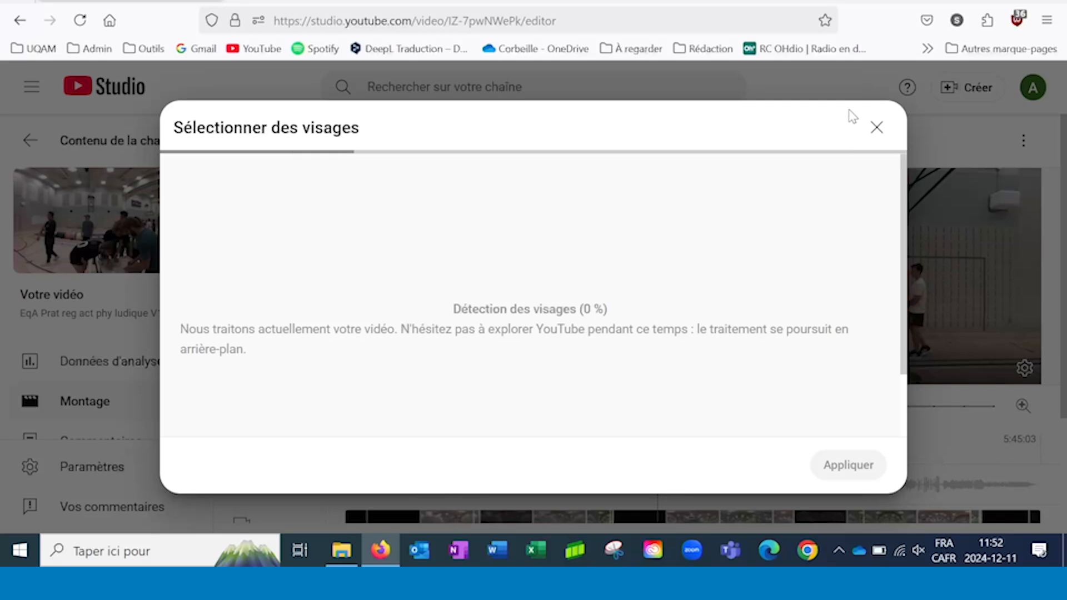
{"action": "left_click", "coordinate": [876, 127]}
Add an oval custom blur over the person beside the vaulting box and narrow it from its left edge
{"action": "left_click", "coordinate": [577, 237]}
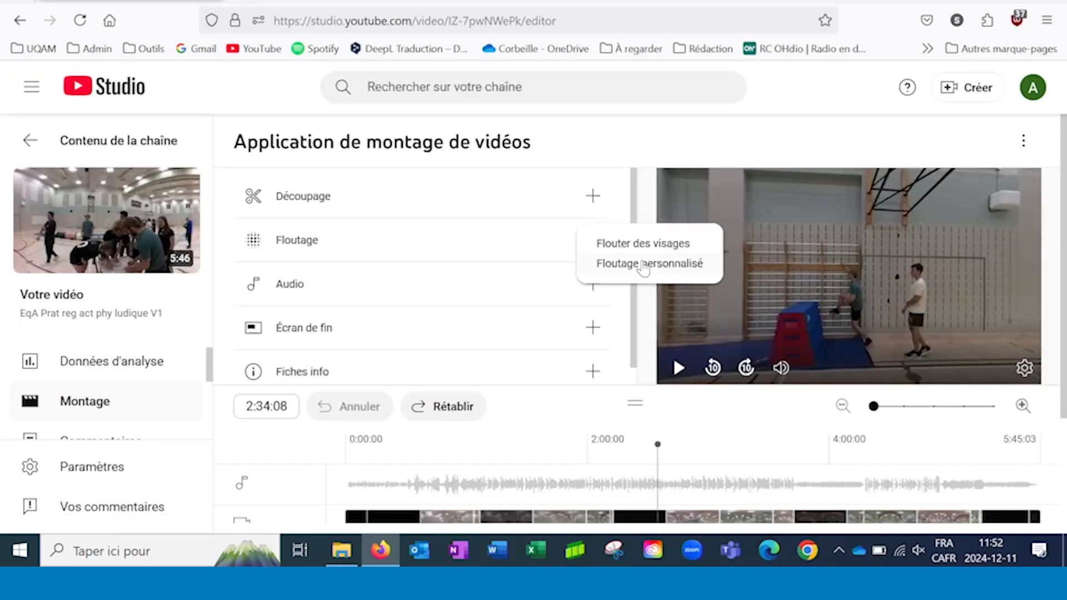
{"action": "left_click", "coordinate": [643, 264]}
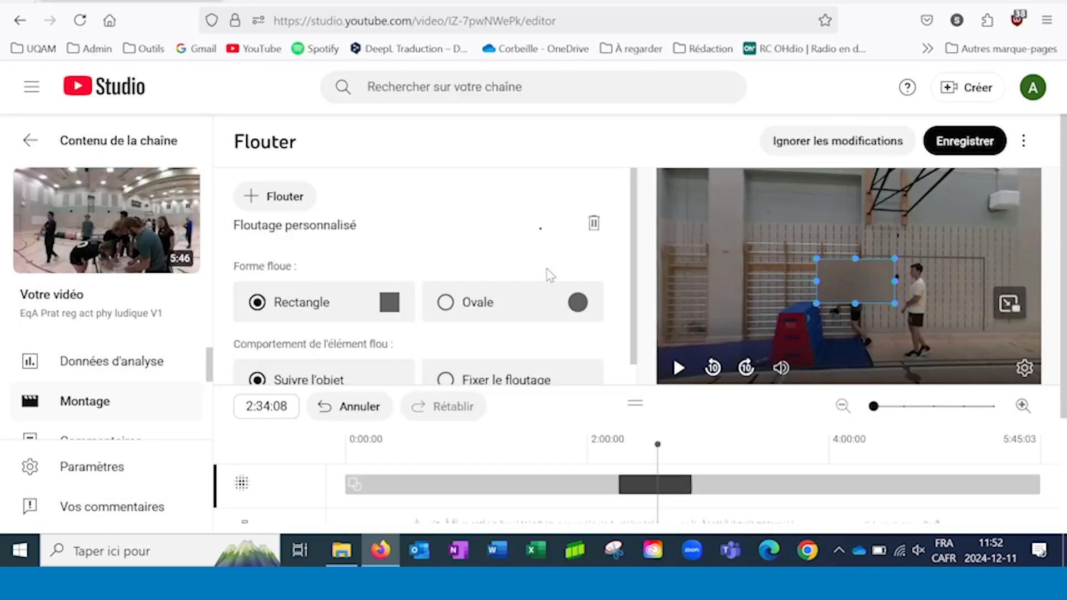
{"action": "left_click", "coordinate": [500, 304]}
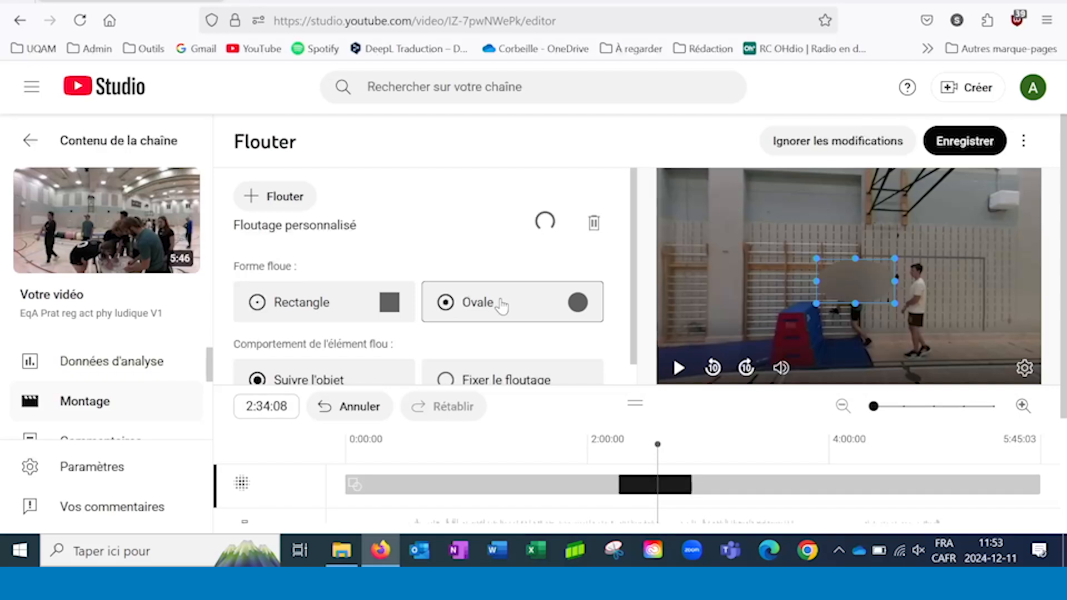
{"action": "left_click_drag", "start_coordinate": [816, 260], "coordinate": [842, 260]}
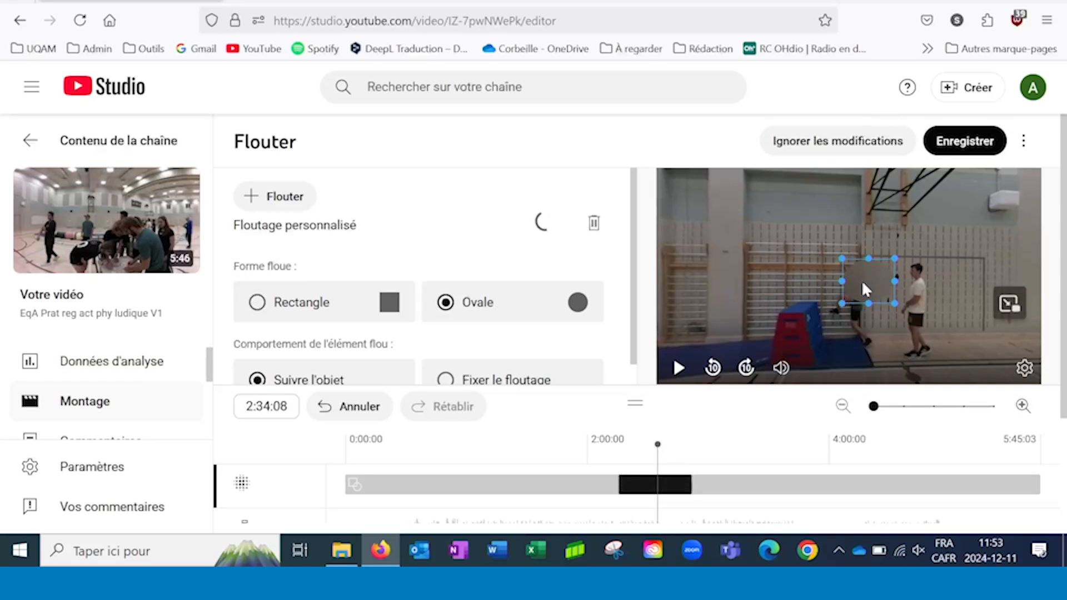